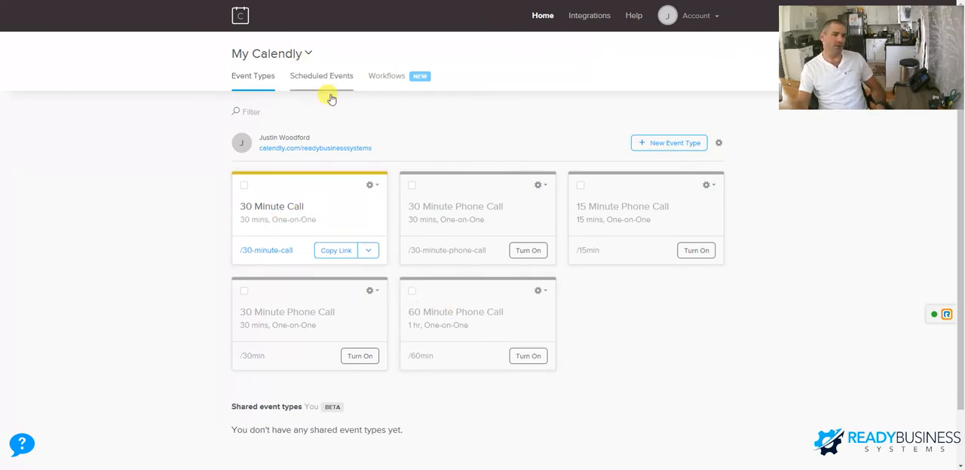
- Open the 30 Minute Call event type for editing and review its duration, date range, time zone and availability settings
left_click(374, 186)
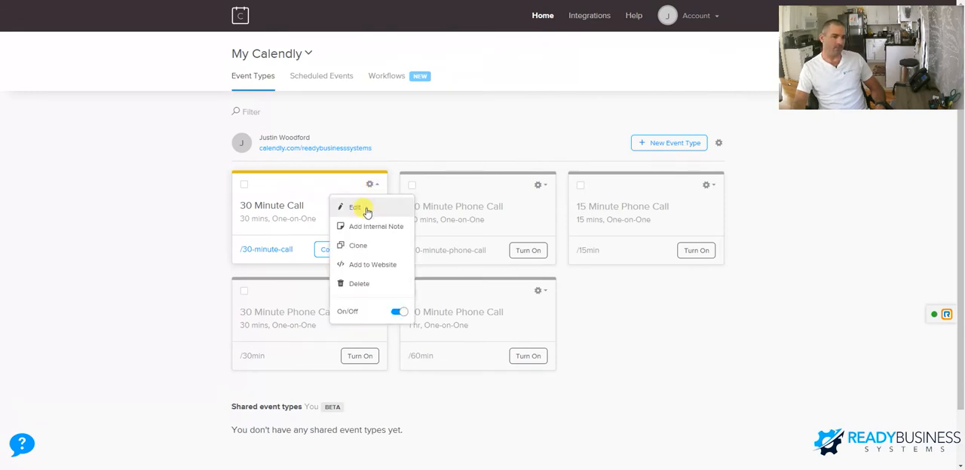
left_click(368, 210)
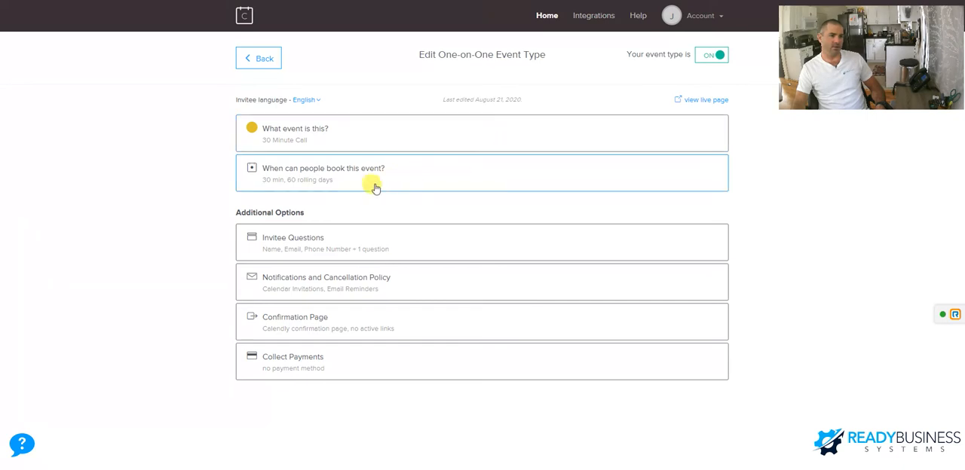
left_click(362, 181)
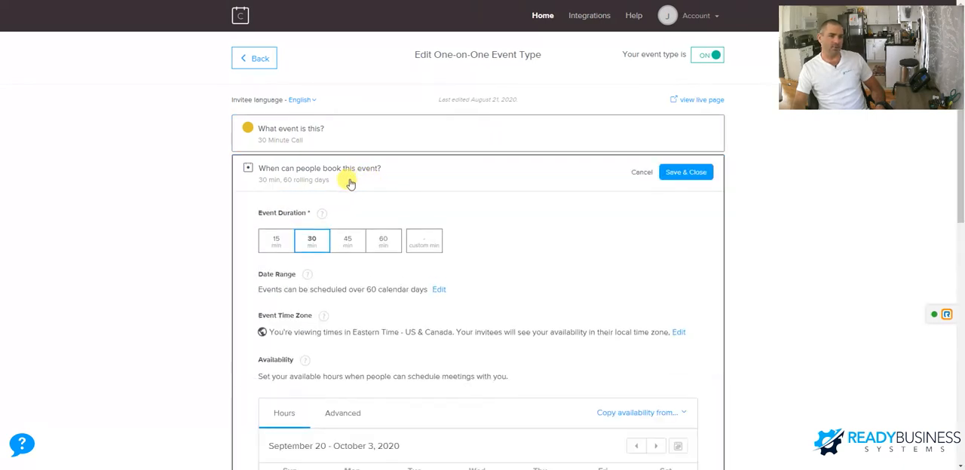
scroll(319, 249, "down", 3)
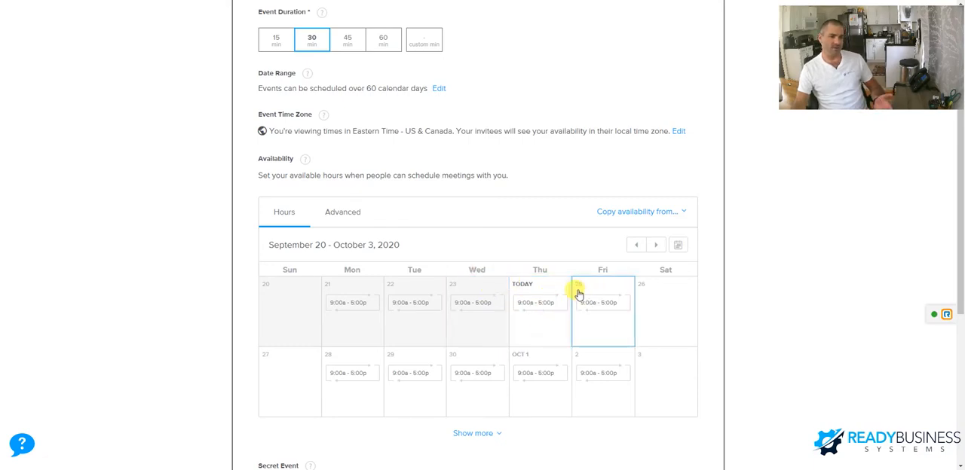
scroll(578, 293, "up", 1)
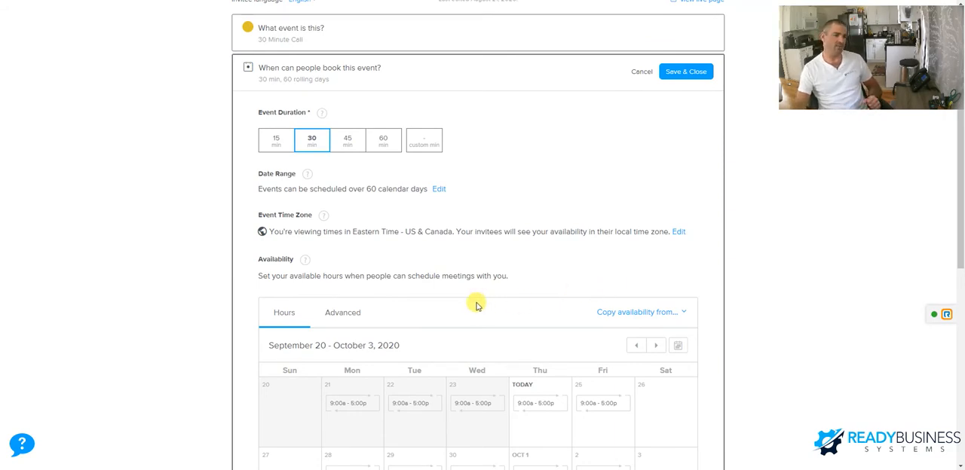
scroll(396, 282, "down", 1)
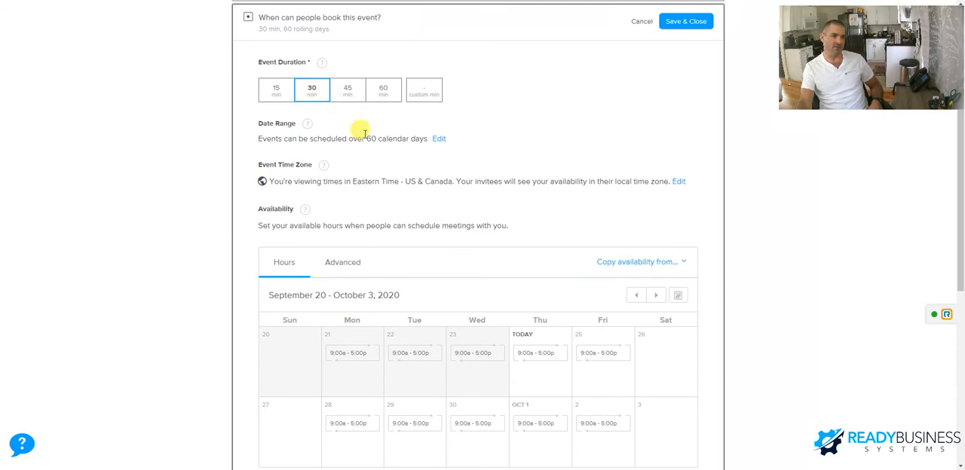
left_click_drag(277, 142, 406, 140)
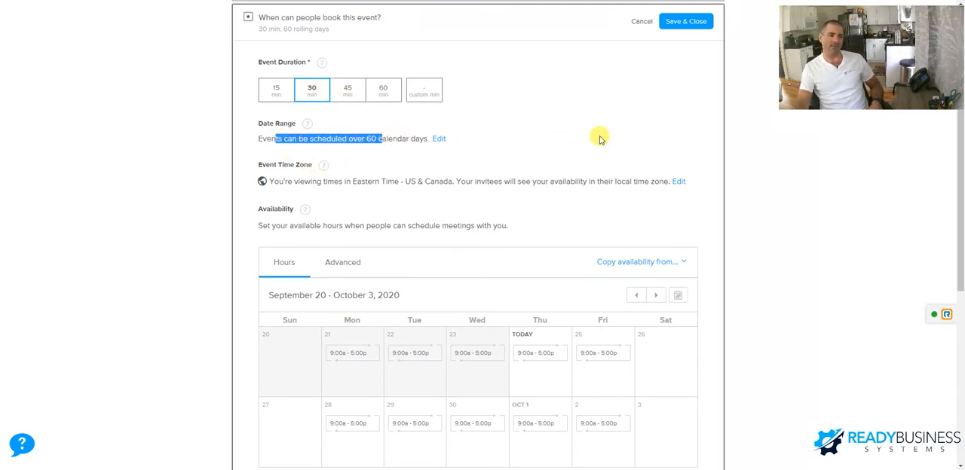
scroll(603, 143, "down", 1)
scroll(603, 147, "down", 4)
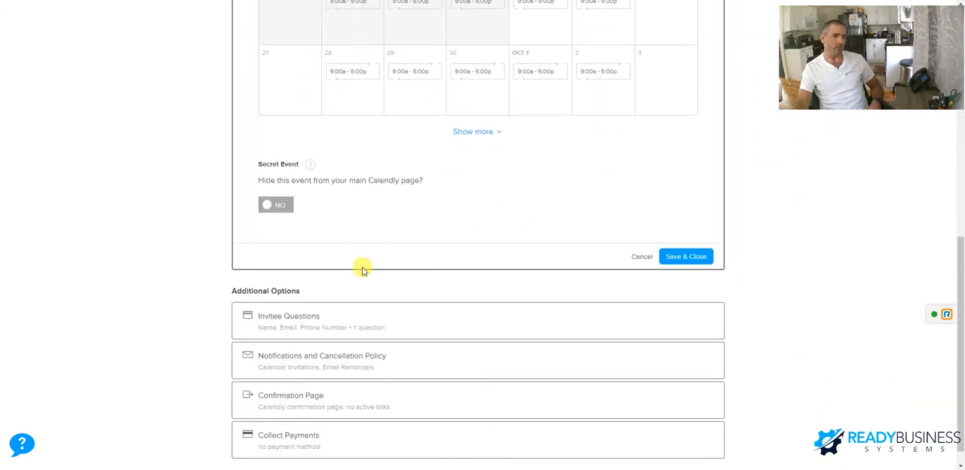
- Review the event's invitee questions and its notifications and cancellation policy, including calendar invitations, reminders and follow-ups
left_click(366, 318)
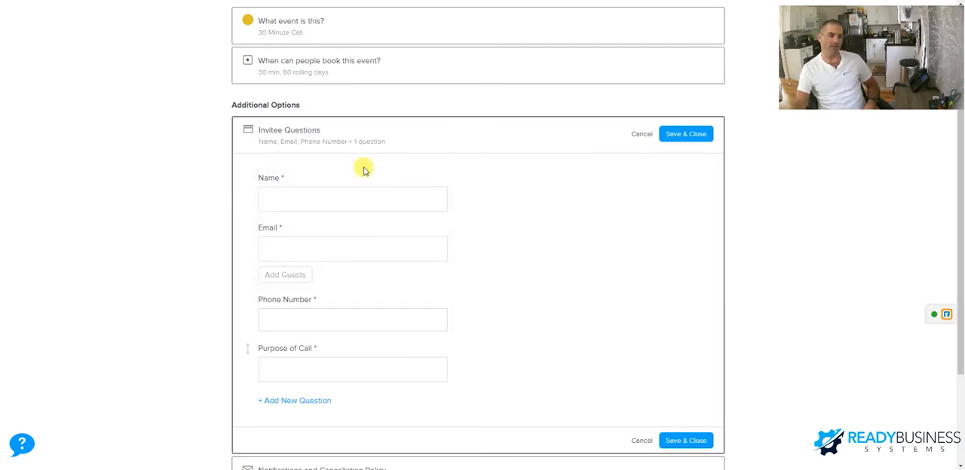
scroll(367, 205, "down", 2)
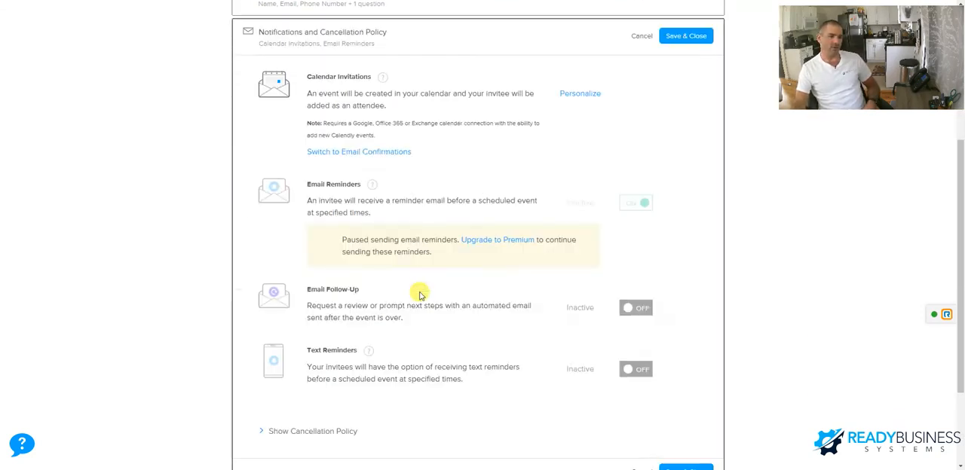
left_click(379, 333)
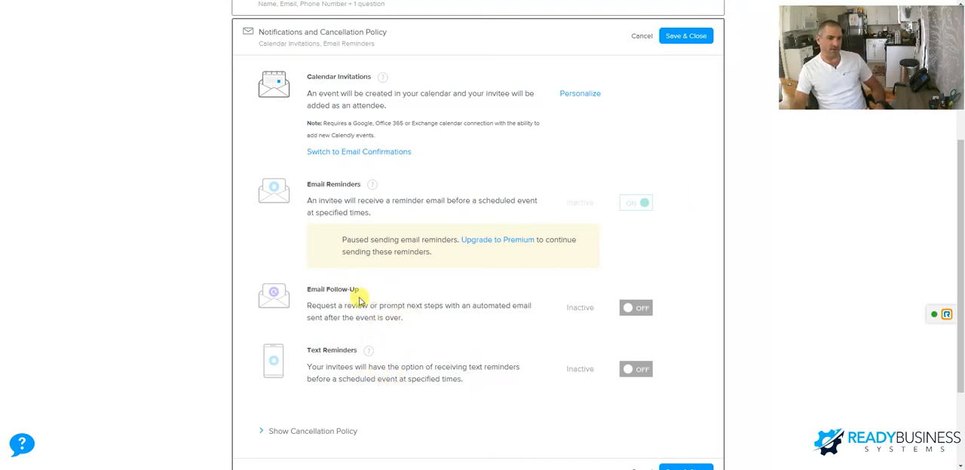
scroll(489, 388, "up", 2)
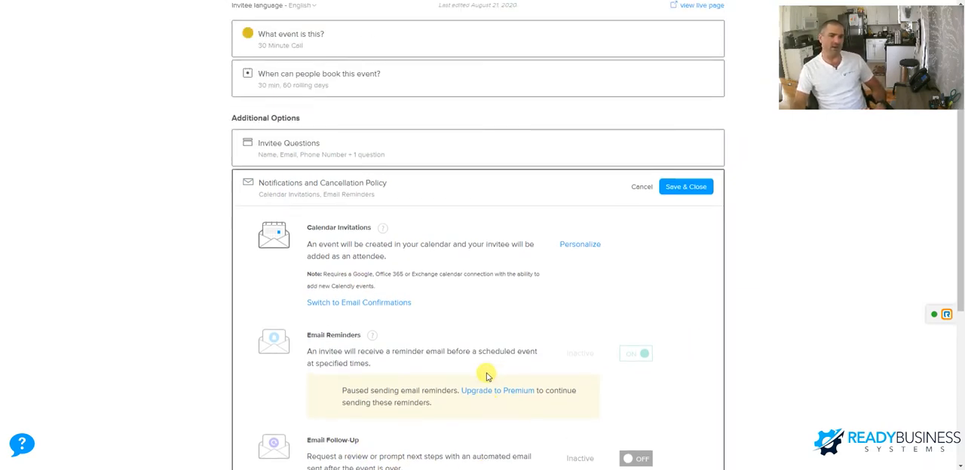
scroll(475, 346, "up", 2)
scroll(595, 279, "down", 2)
scroll(582, 262, "down", 2)
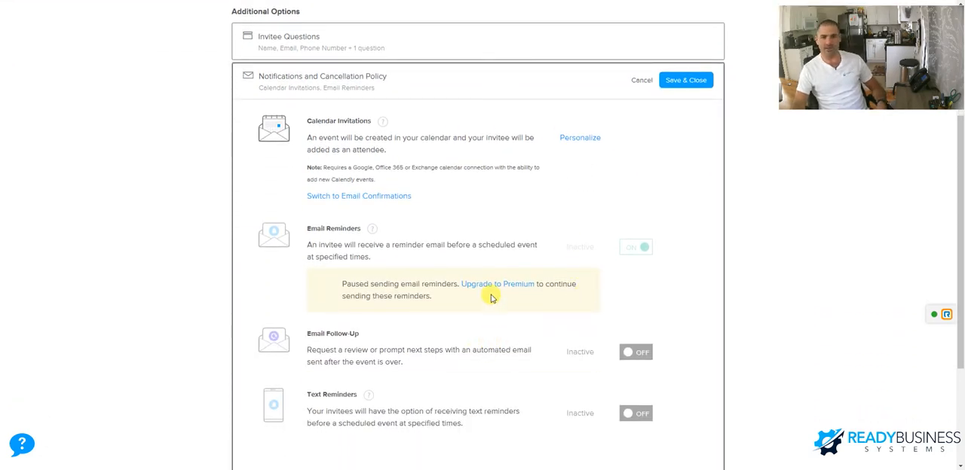
scroll(536, 283, "down", 3)
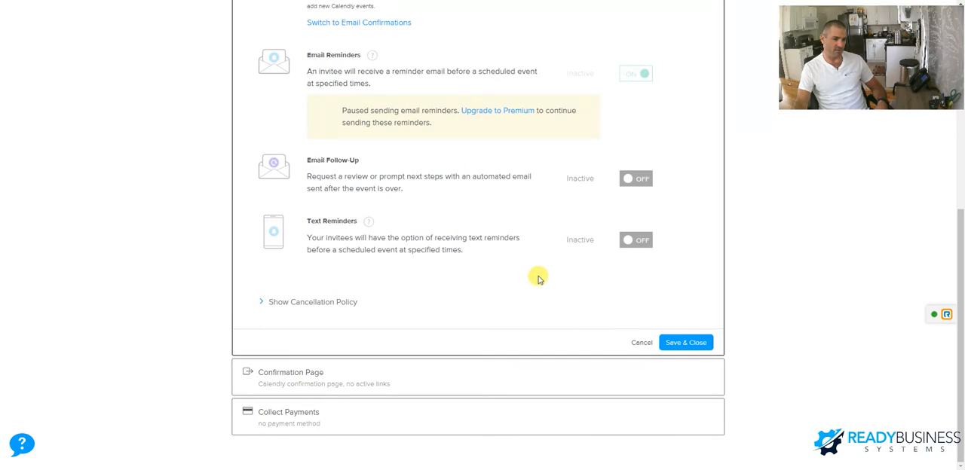
- View the on-confirmation choices for the event's confirmation page and return to the event types list to show the 30 Minute Call options
left_click(407, 379)
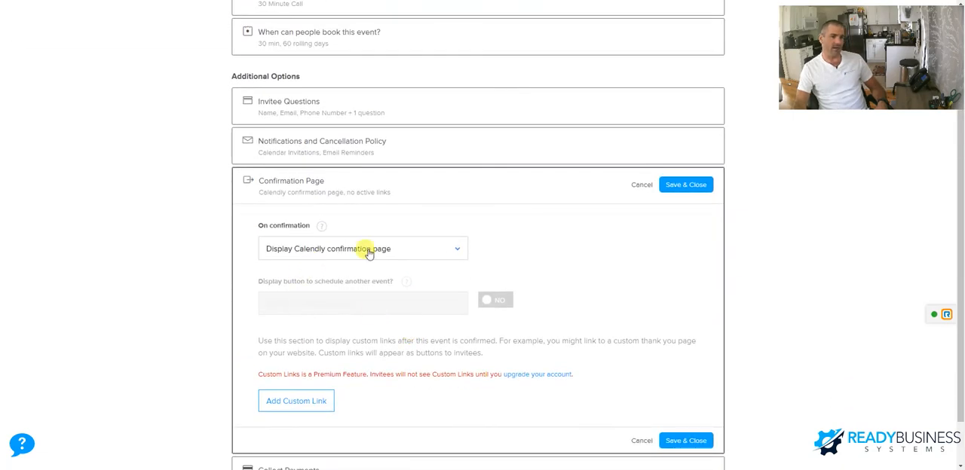
left_click(381, 255)
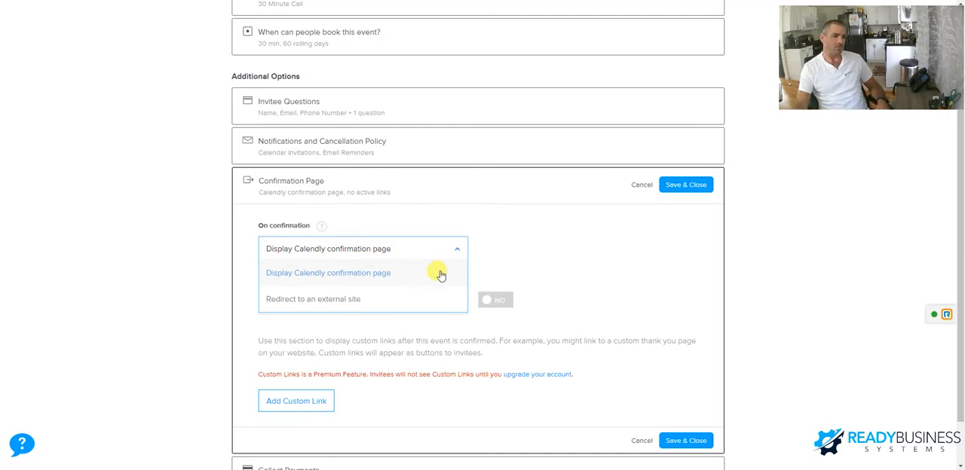
left_click(303, 186)
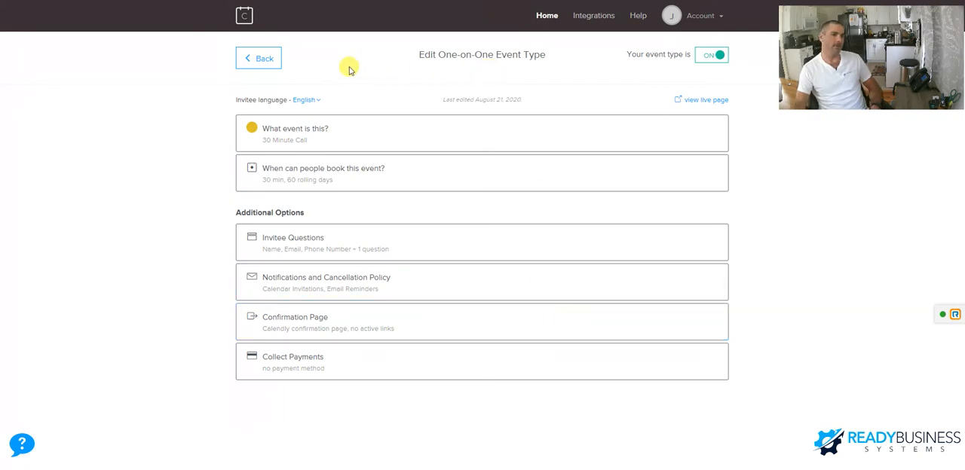
left_click(259, 58)
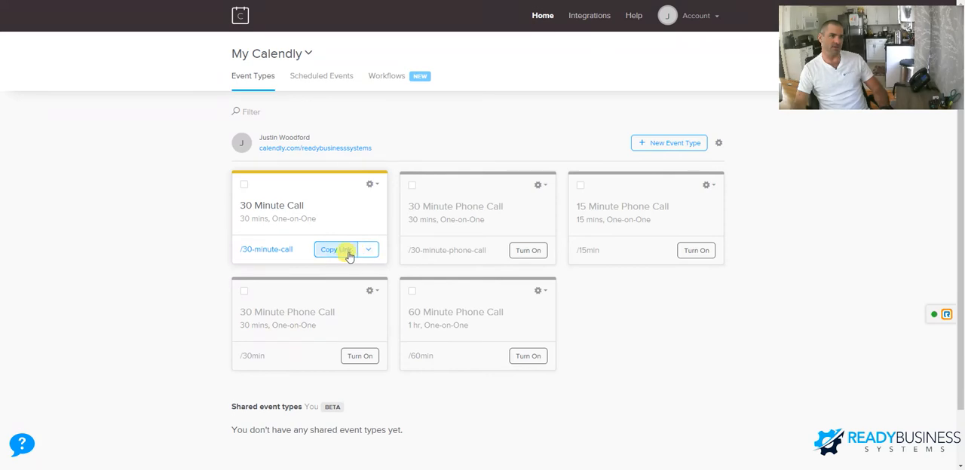
left_click(370, 185)
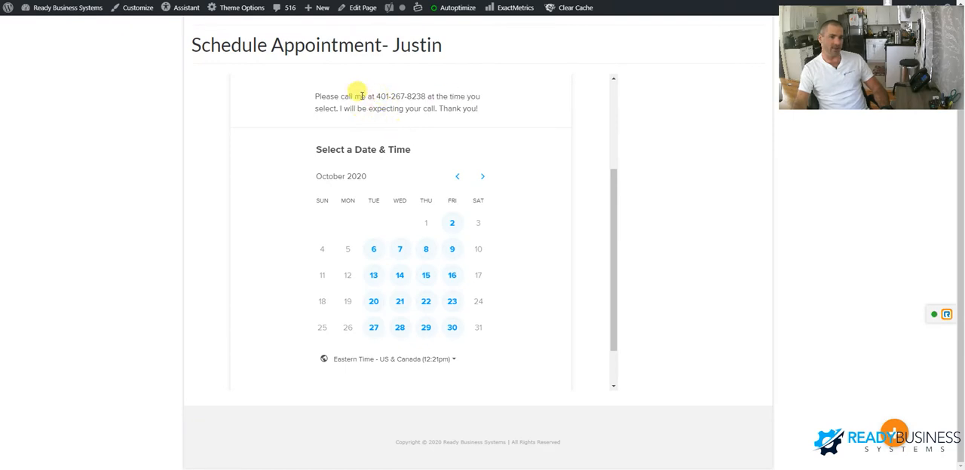
- Examine the 30 Minute Call booking widget embedded in the website's Schedule Appointment page, from its call instructions to its calendar
left_click_drag(316, 98, 402, 98)
left_click(403, 98)
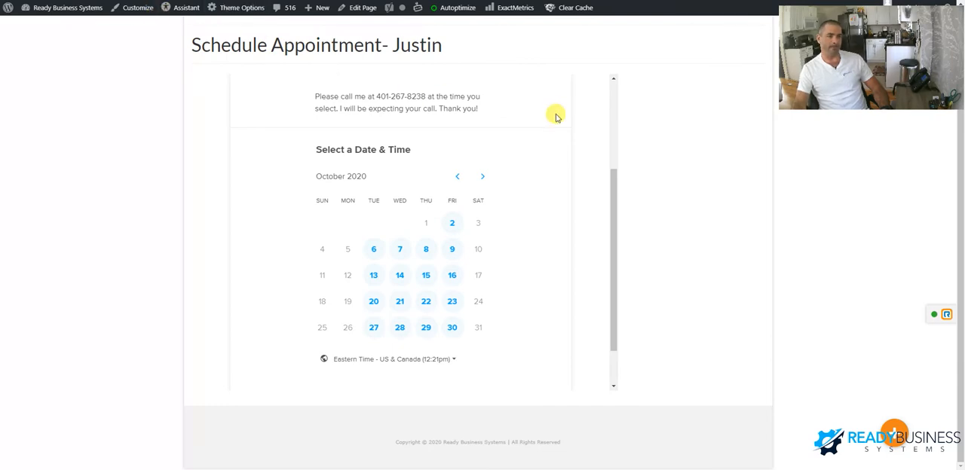
scroll(542, 170, "up", 3)
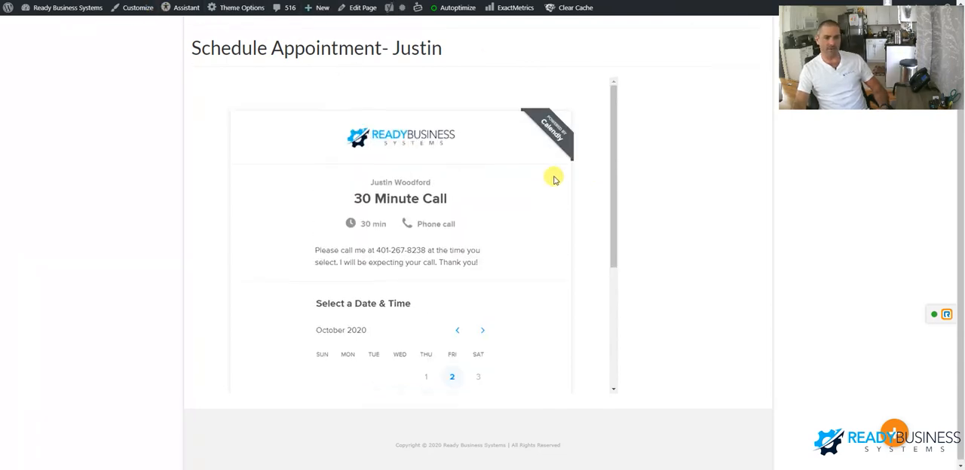
scroll(554, 180, "up", 1)
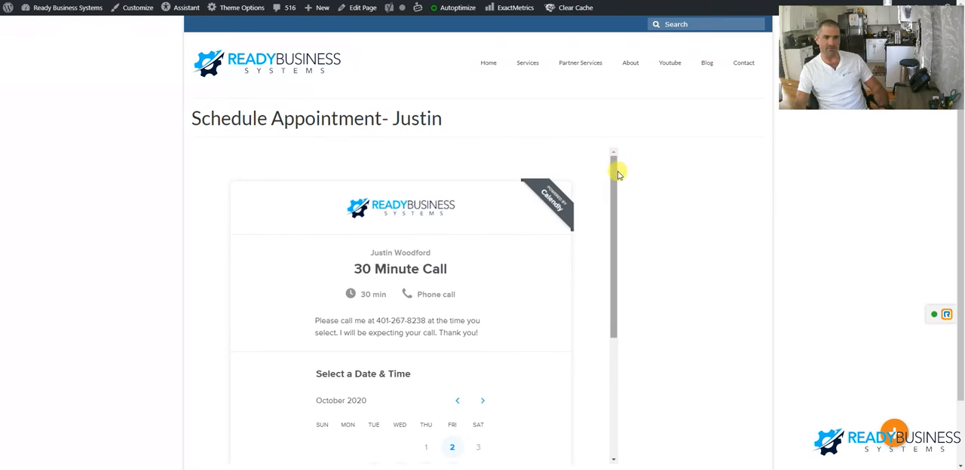
left_click_drag(616, 173, 596, 246)
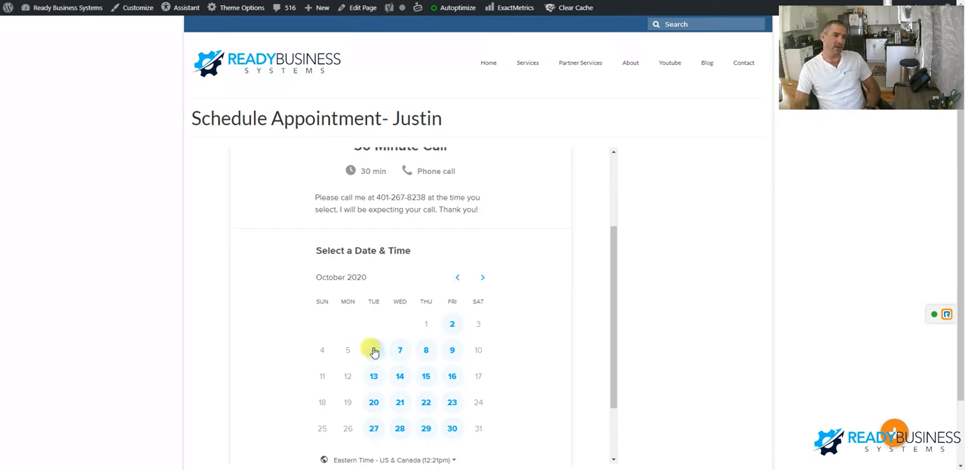
- Choose Tuesday, October 6, 2020 at 10:30am in the embedded calendar, confirm the slot and view the invitee details form
scroll(385, 305, "down", 2)
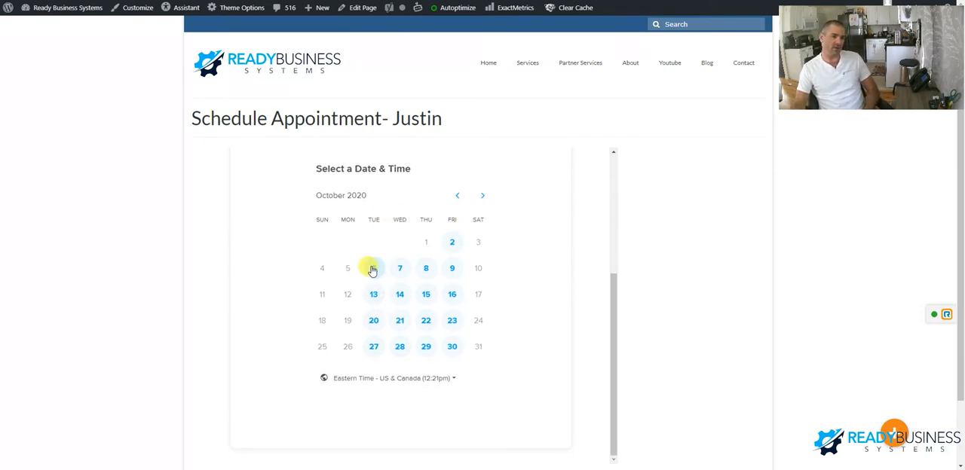
left_click(374, 269)
scroll(392, 279, "down", 2)
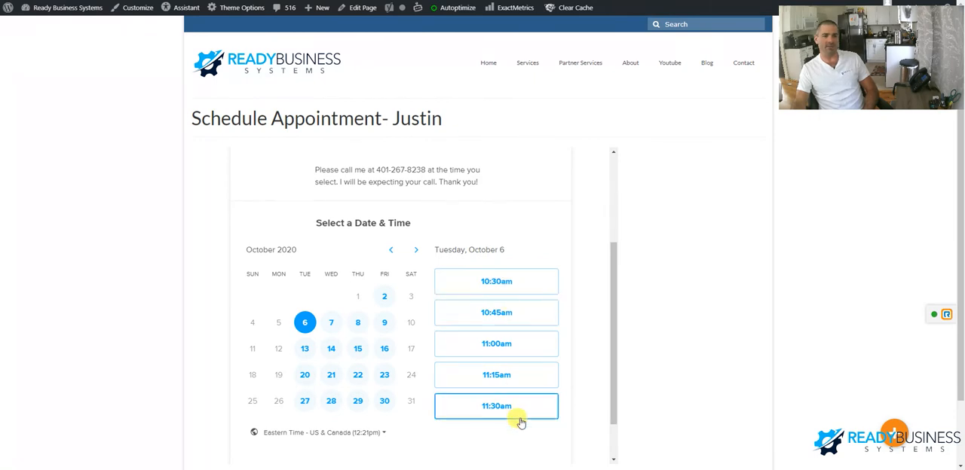
scroll(482, 301, "down", 2)
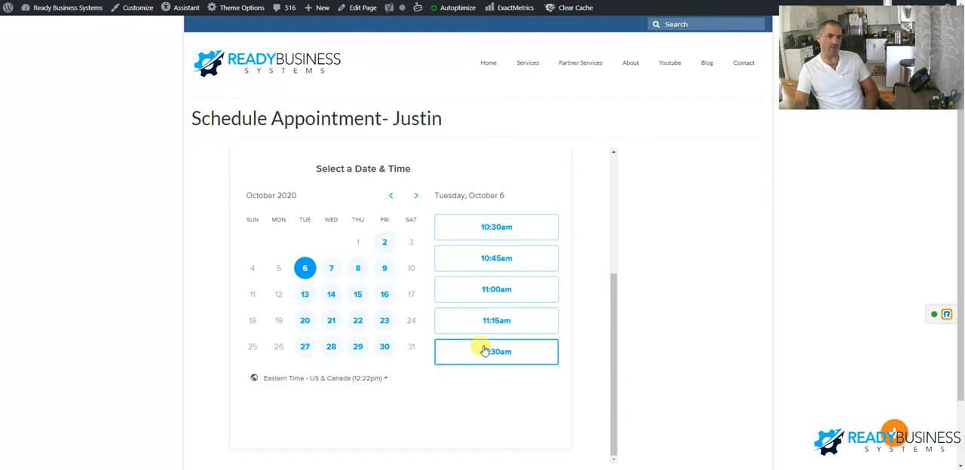
left_click(502, 235)
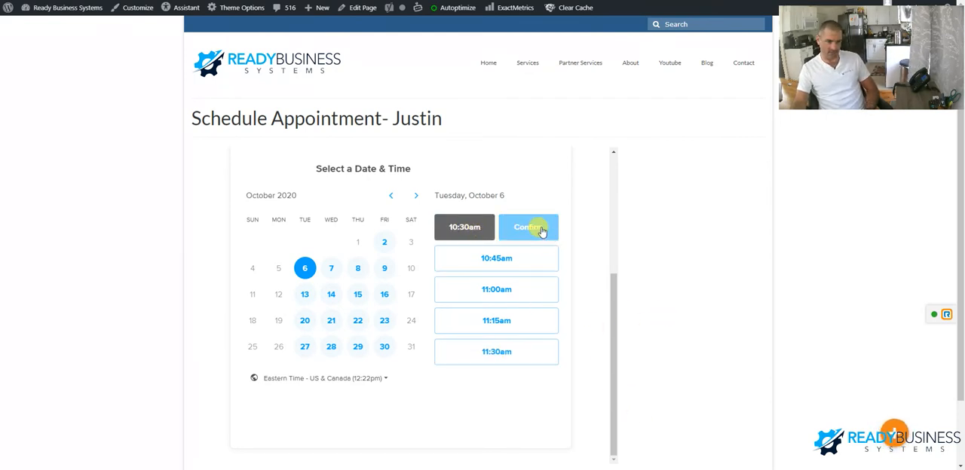
left_click(528, 227)
scroll(512, 280, "down", 3)
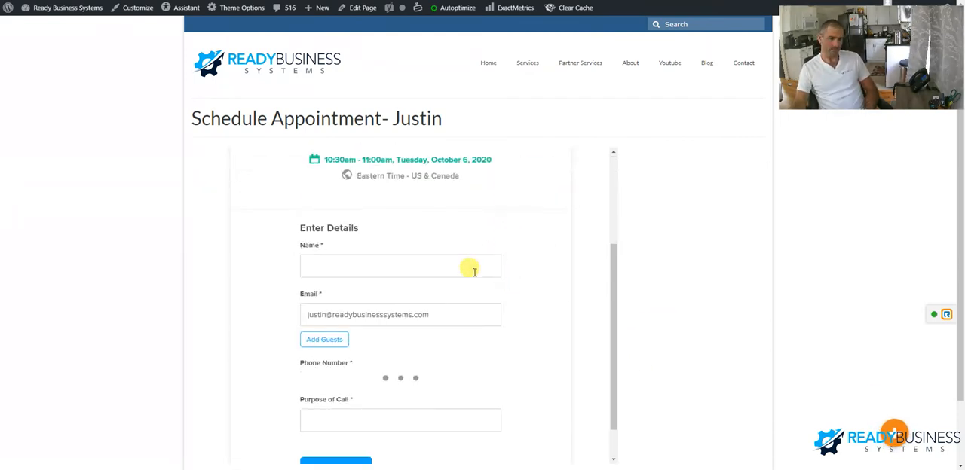
scroll(413, 273, "down", 1)
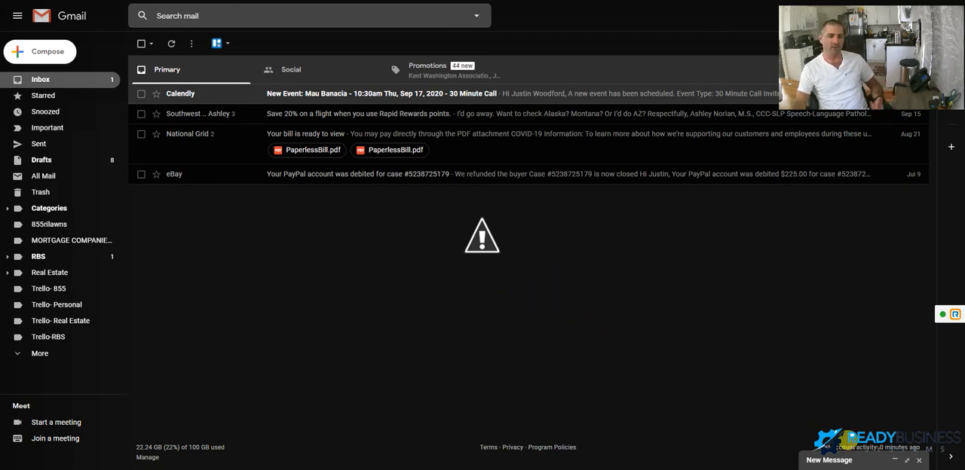
- In Gmail, paste the Calendly 30 Minute Call link into the new message body and check the signature's "Schedule a time to talk" link
left_click(842, 459)
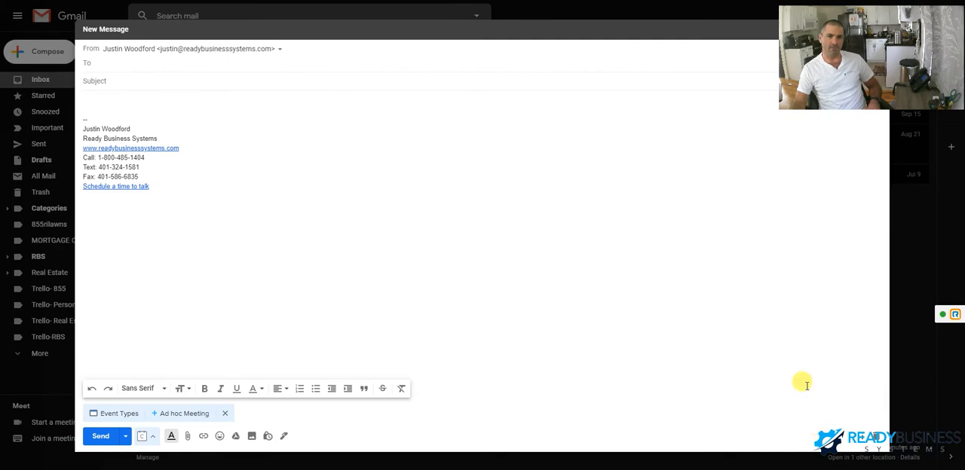
left_click(118, 413)
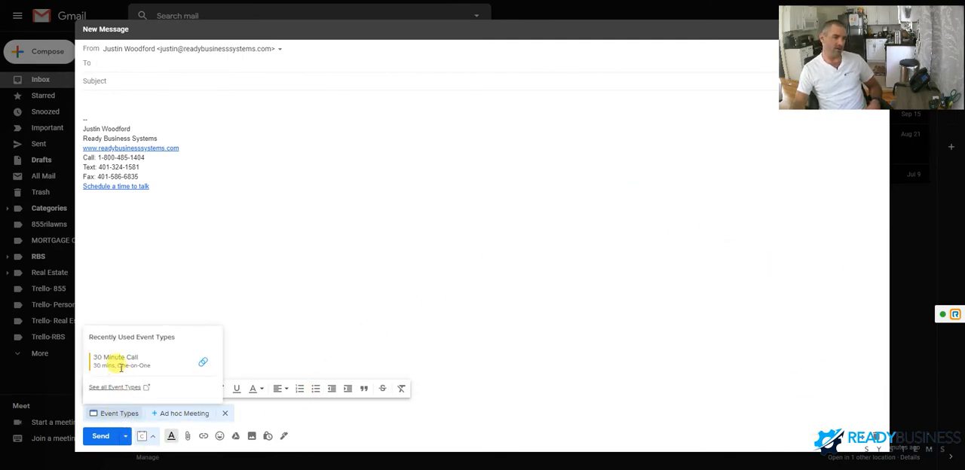
left_click(201, 363)
left_click(125, 102)
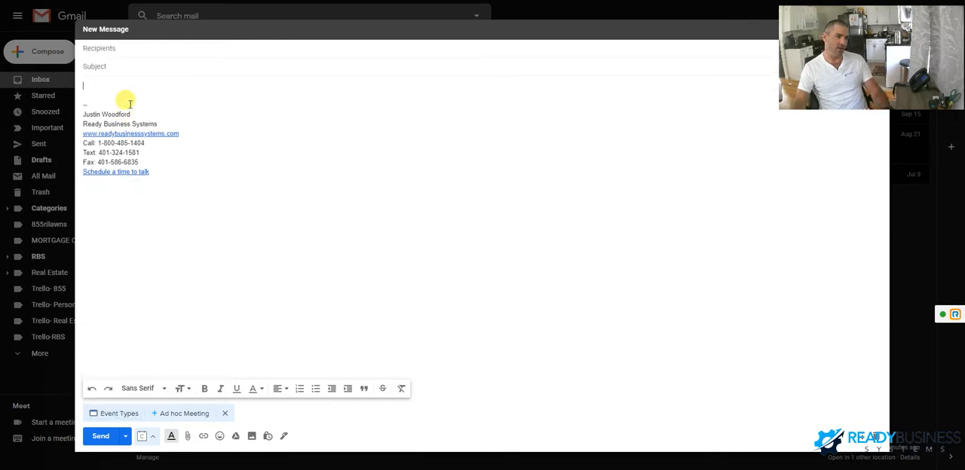
type("https://calendly.com/readybusinesssystems/30-minute-call")
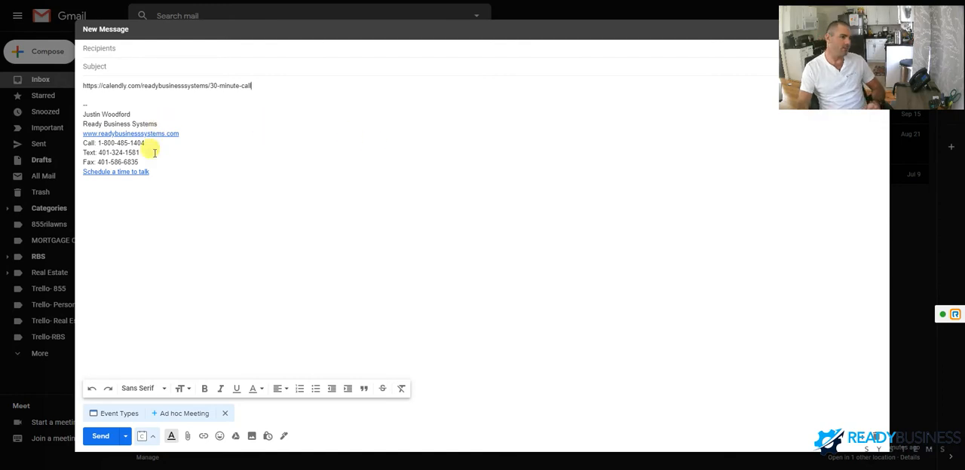
left_click(142, 173)
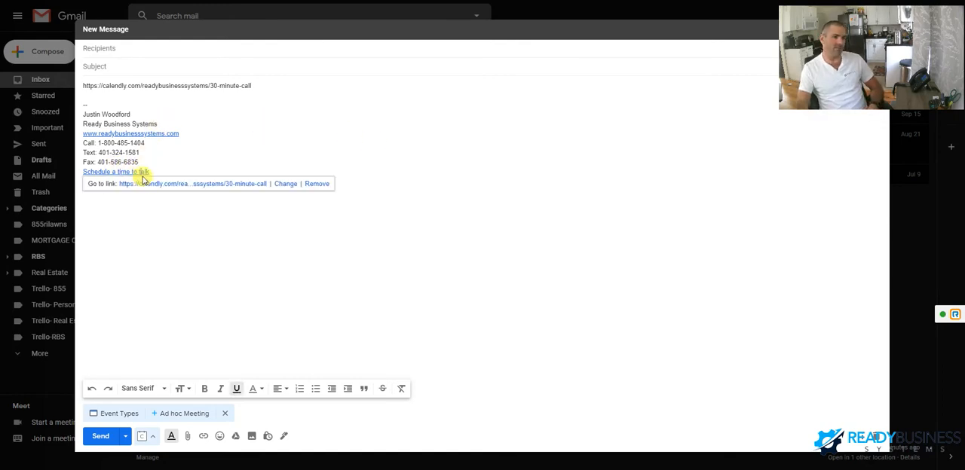
left_click(226, 156)
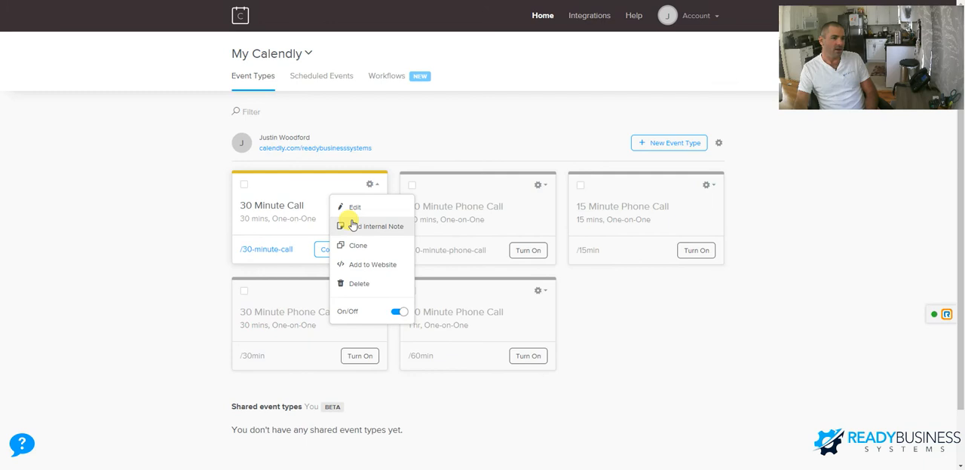
- Open the 30 Minute Call event for editing and review its booking duration, date range, availability calendar and additional options
left_click(642, 349)
left_click(371, 188)
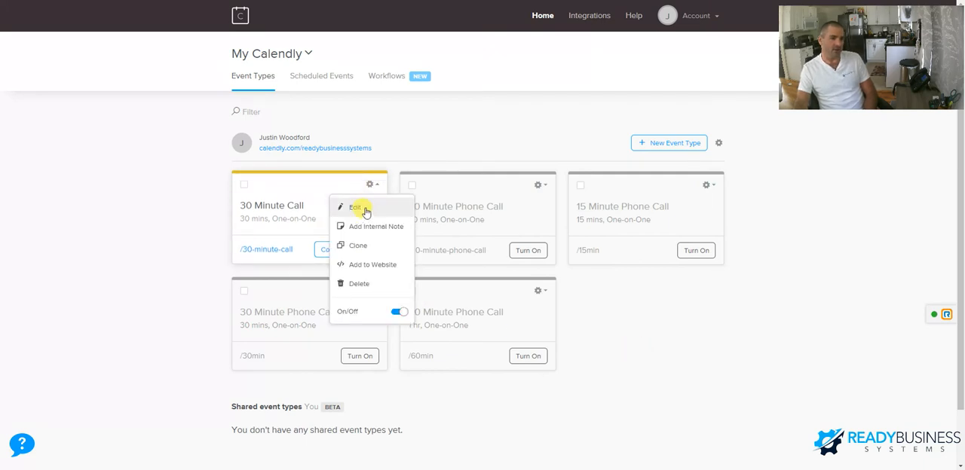
left_click(361, 208)
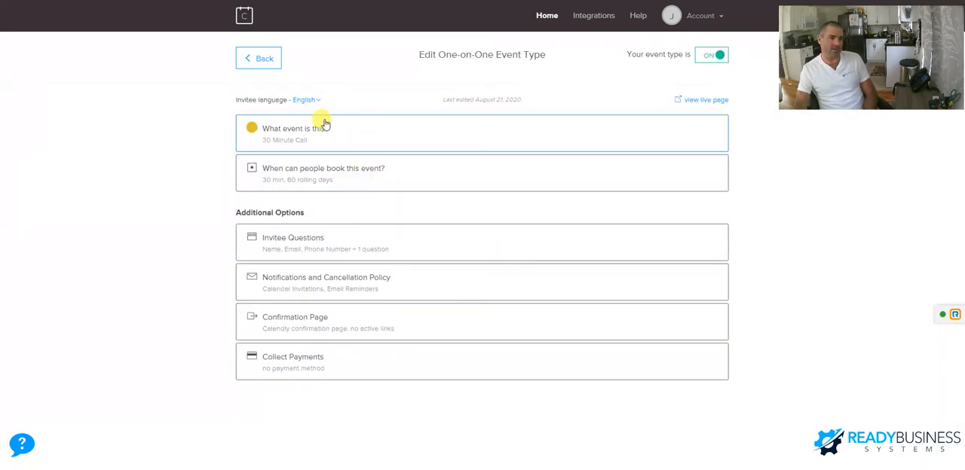
left_click(329, 174)
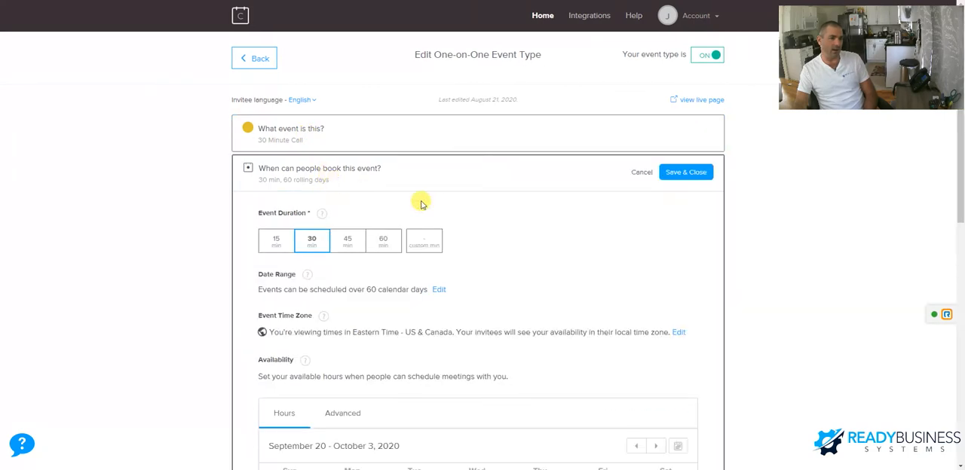
scroll(406, 226, "down", 2)
scroll(405, 226, "down", 5)
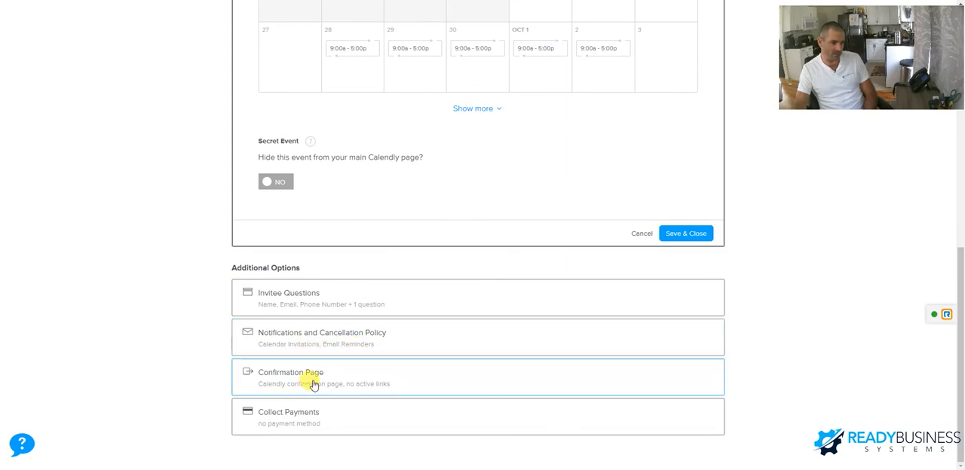
scroll(343, 335, "up", 5)
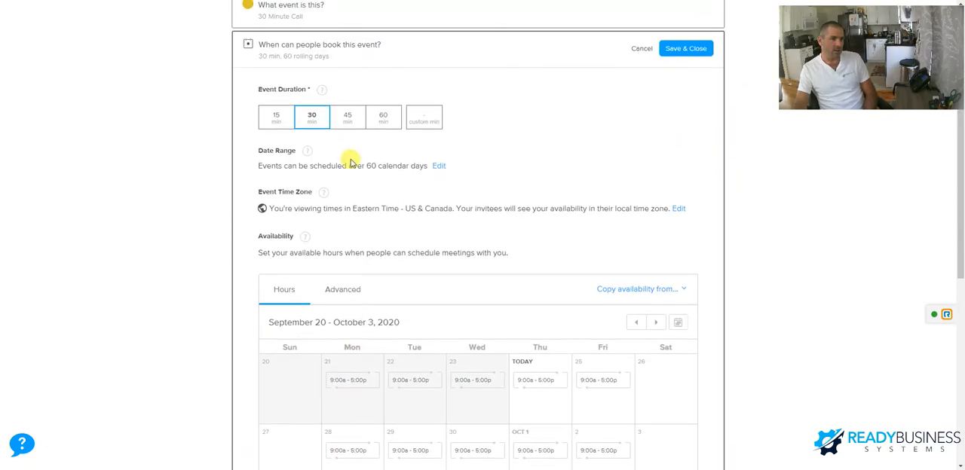
scroll(430, 128, "up", 2)
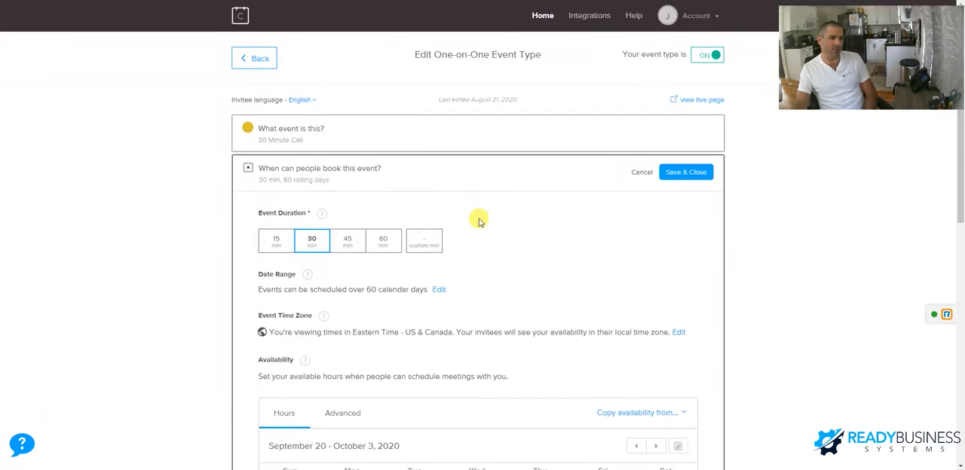
- Review the event's basic details, including its location, description, event link and color
left_click(395, 132)
scroll(448, 276, "down", 3)
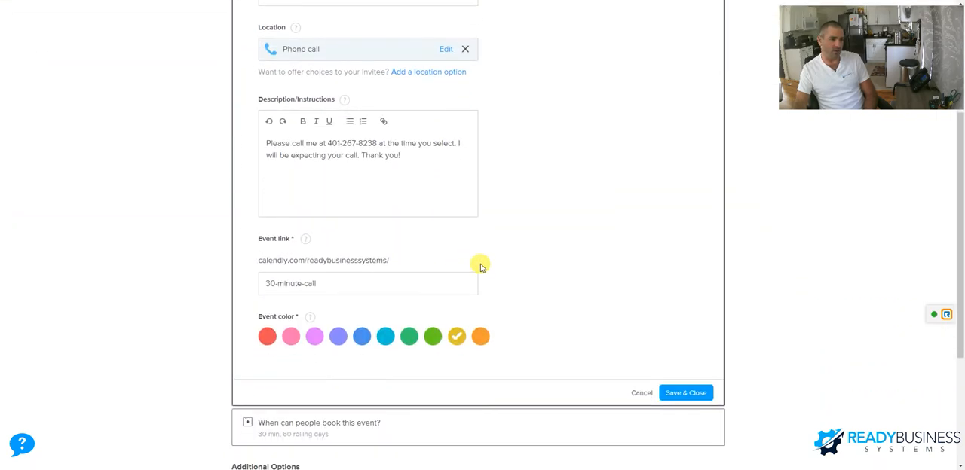
scroll(331, 322, "down", 2)
scroll(322, 309, "down", 1)
- Return to the event's booking settings and examine the advanced availability increments and the maximum number of events per day
left_click(316, 290)
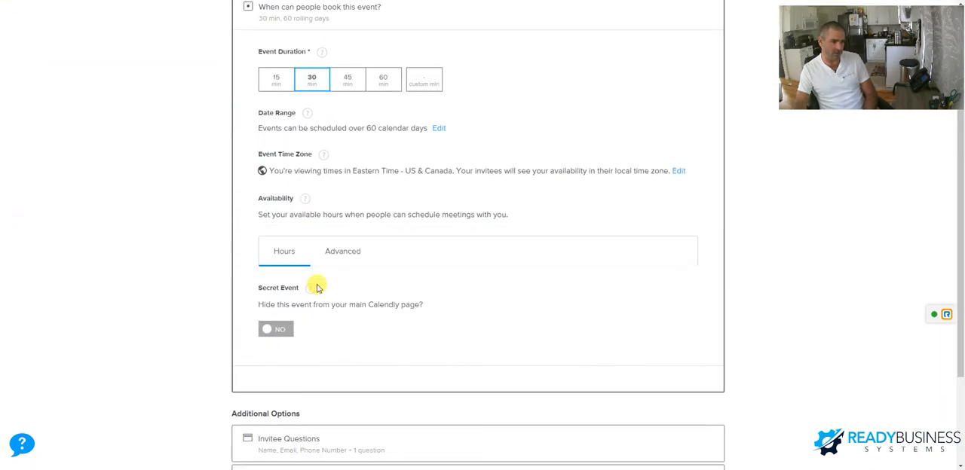
scroll(490, 277, "down", 1)
scroll(392, 196, "down", 1)
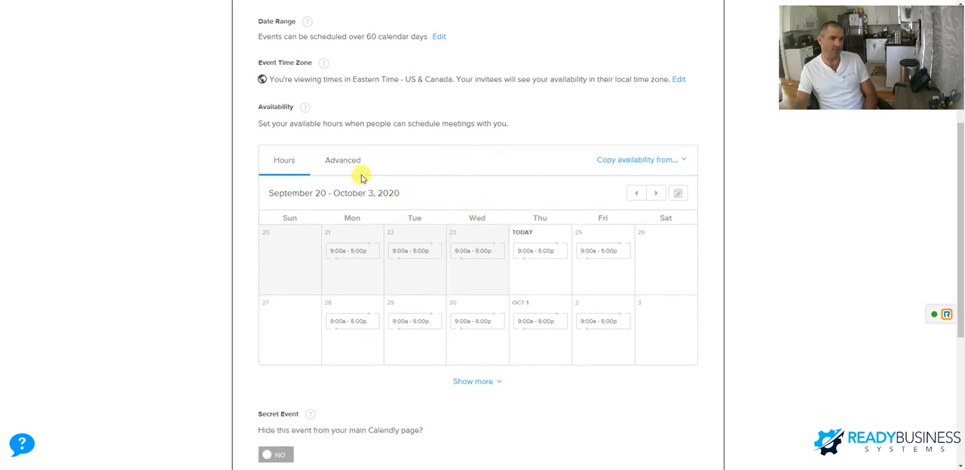
left_click(340, 162)
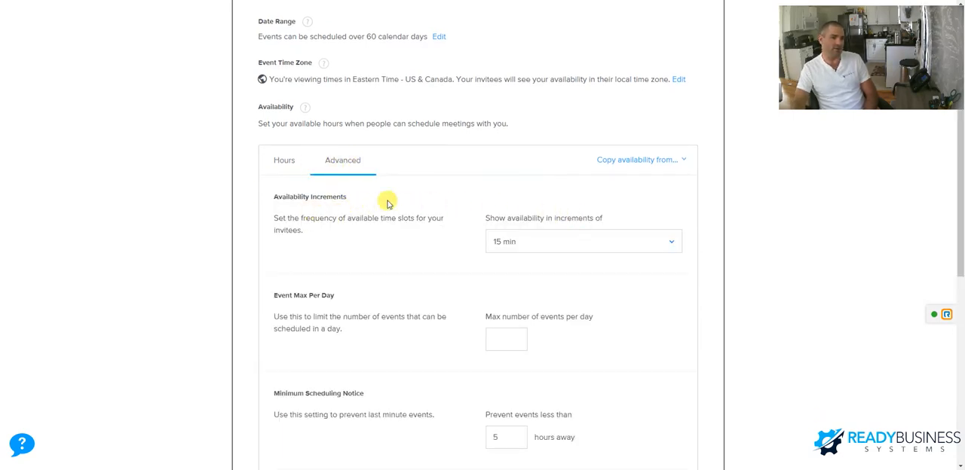
scroll(389, 203, "up", 2)
scroll(441, 197, "down", 1)
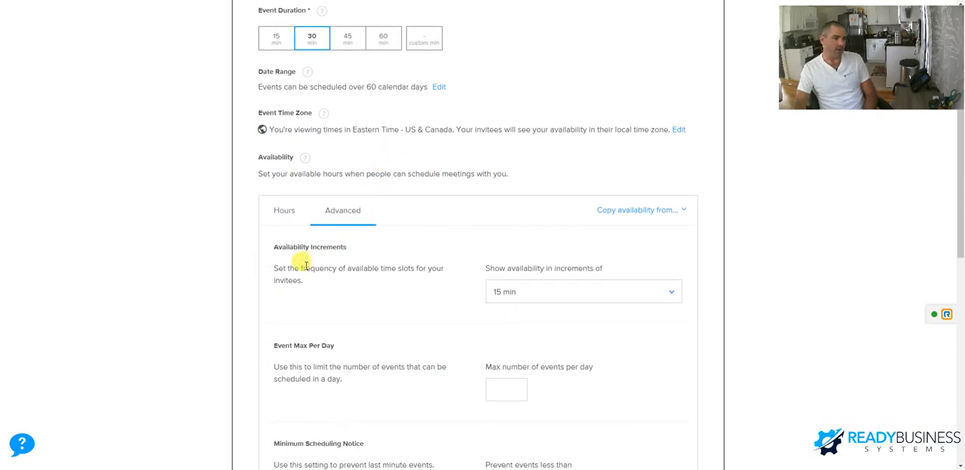
left_click_drag(306, 266, 377, 282)
left_click(377, 283)
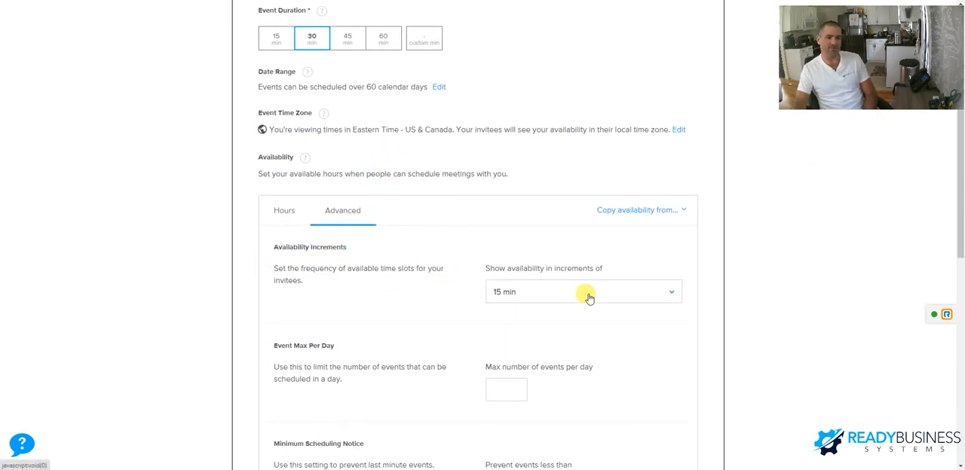
scroll(589, 298, "down", 2)
left_click_drag(273, 245, 355, 246)
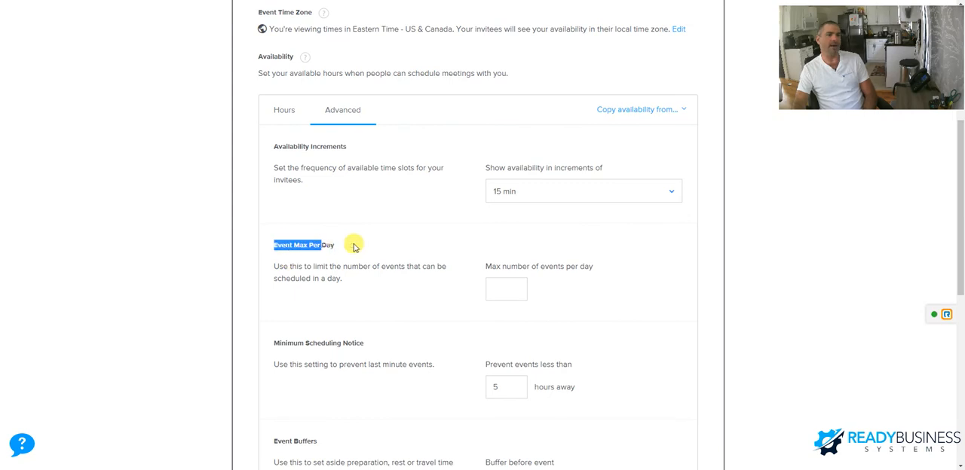
- Check the minimum scheduling notice in hours and the buffer options before and after the event
scroll(385, 263, "down", 2)
left_click(519, 287)
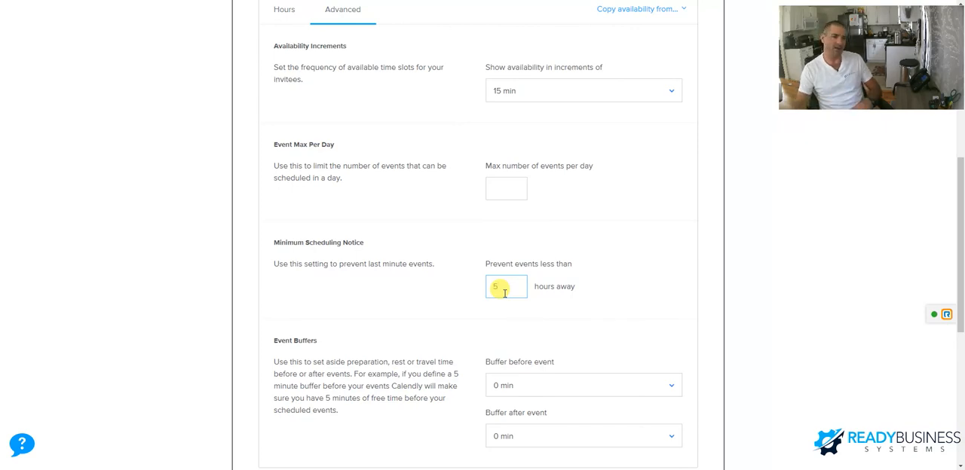
type("5")
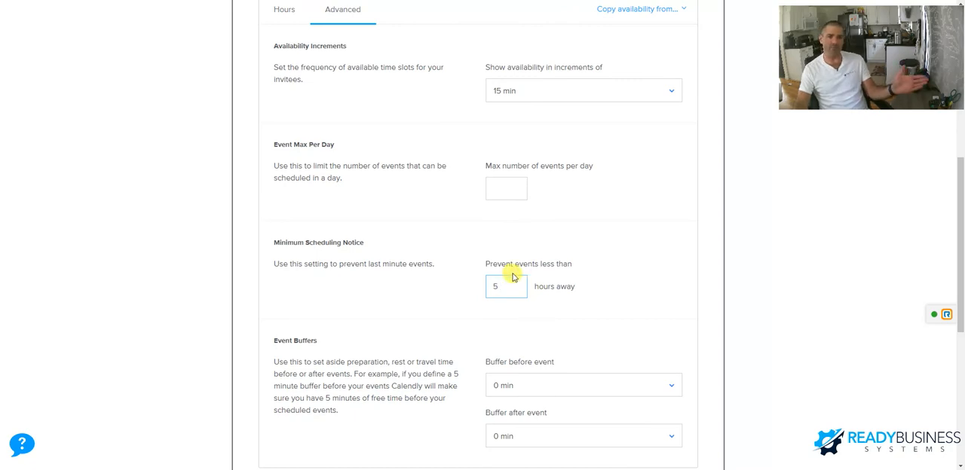
scroll(595, 313, "down", 1)
scroll(596, 313, "down", 3)
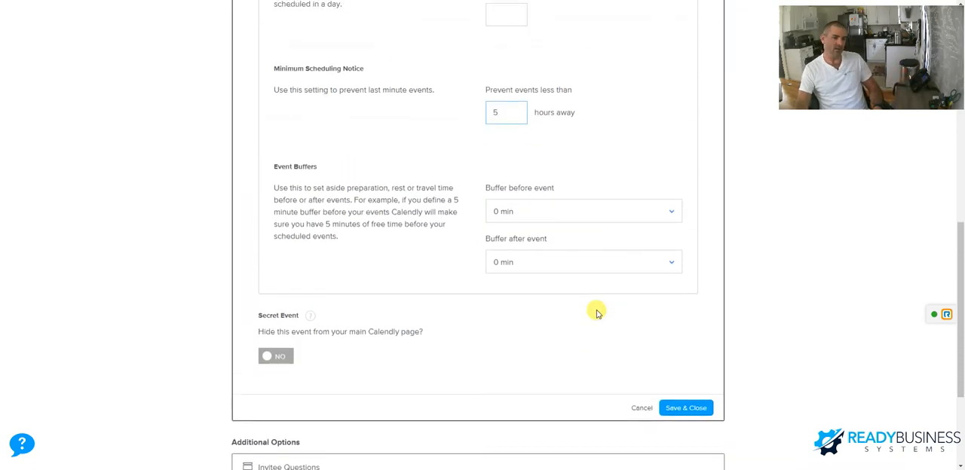
- Open the Integrations page and look through the available integrations, from Calendly for Chrome to Calendar Connections
scroll(596, 312, "up", 10)
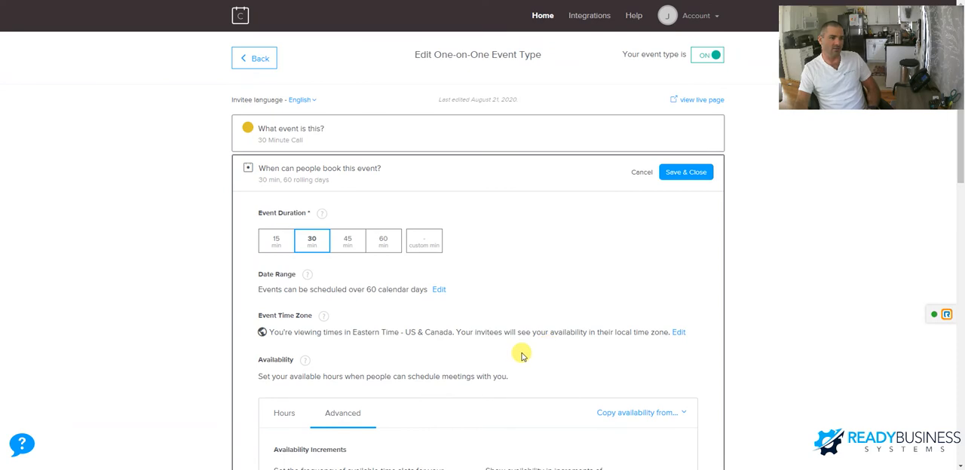
left_click(587, 21)
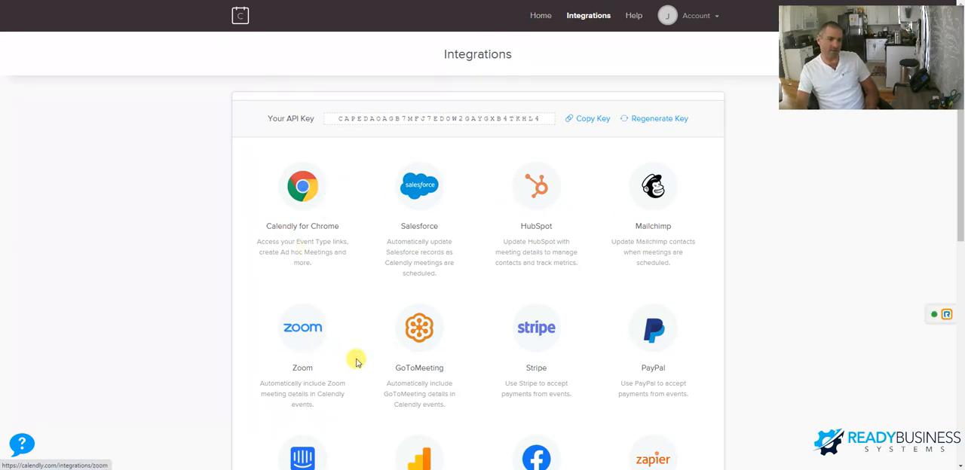
scroll(286, 286, "down", 2)
scroll(678, 241, "down", 1)
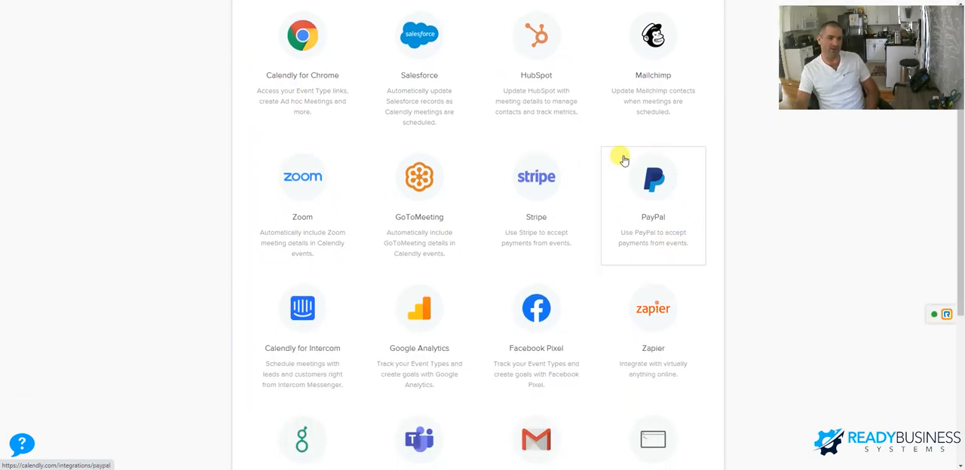
scroll(324, 362, "down", 1)
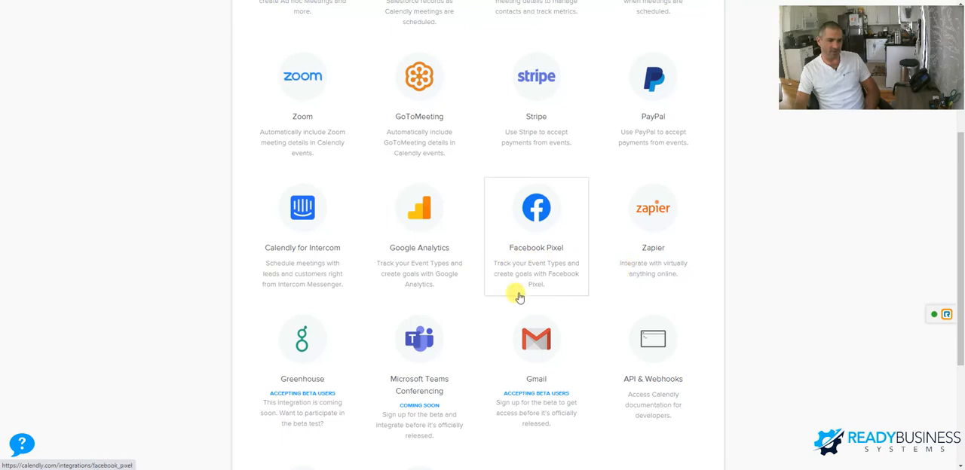
scroll(309, 355, "down", 2)
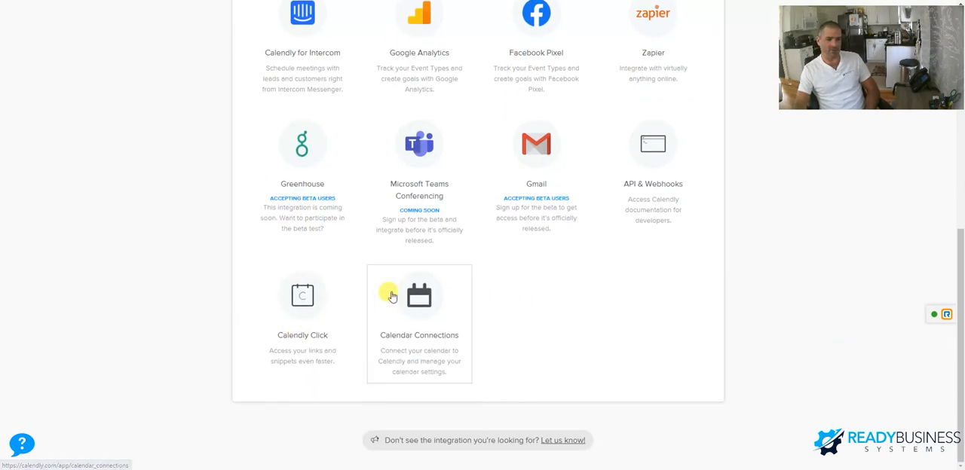